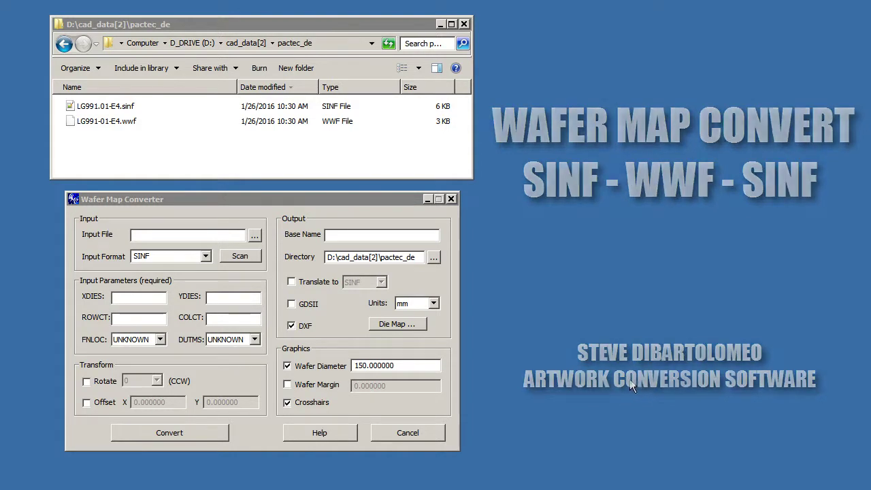
Step: Load LG991.01-E4.sinf as the input map and scan it to list die names 00, __, @@ and 01
left_click(119, 109)
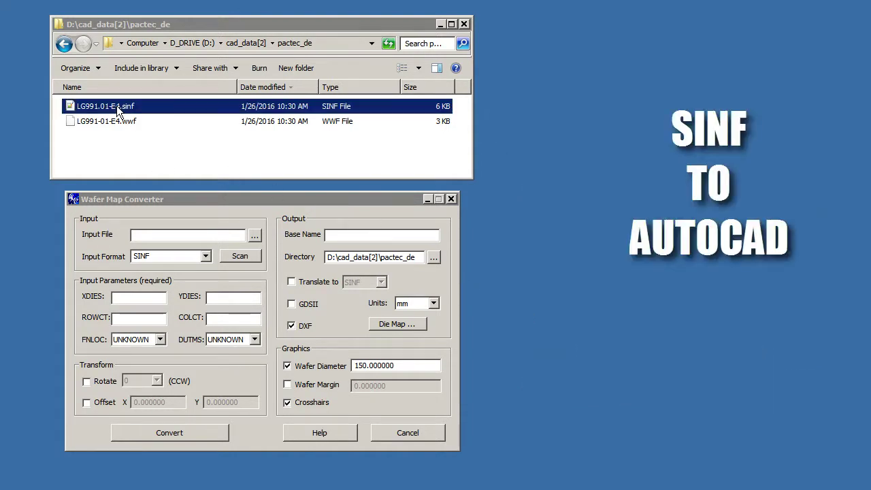
left_click(254, 234)
left_click(20, 247)
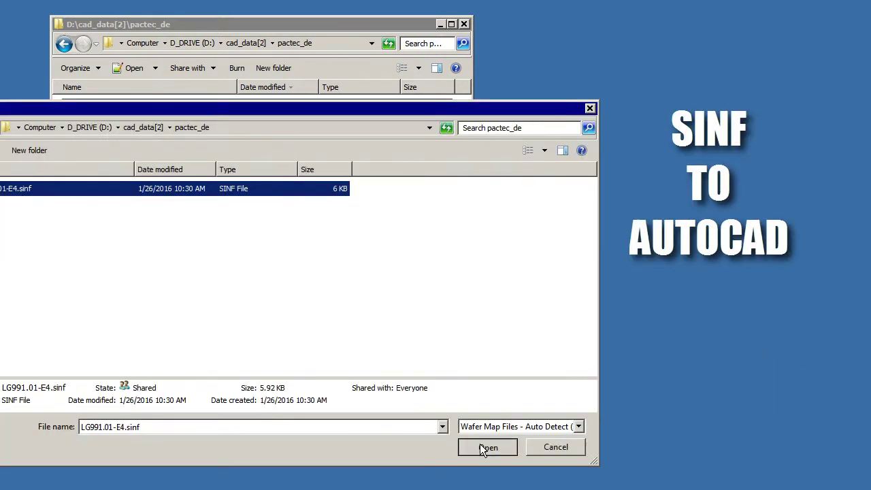
left_click(480, 443)
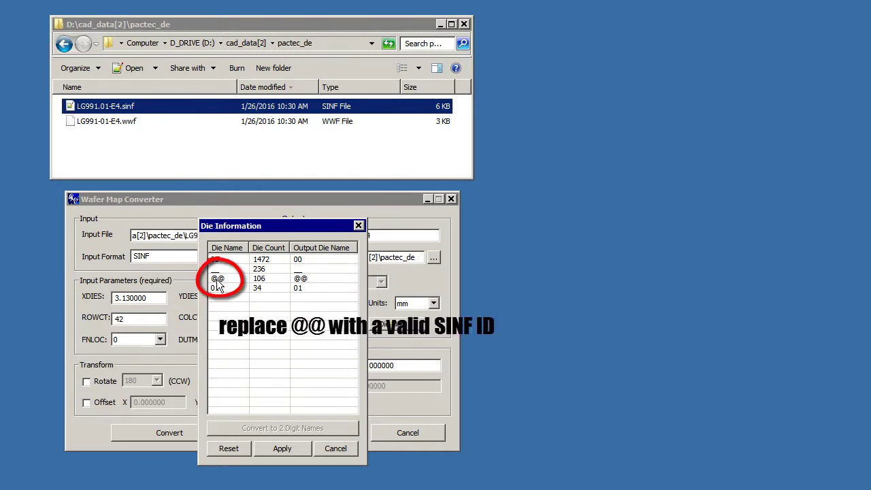
Step: Rename the @@ die output to D and convert the map into LG991.01-E4.dxf
left_click(217, 280)
left_click(299, 279)
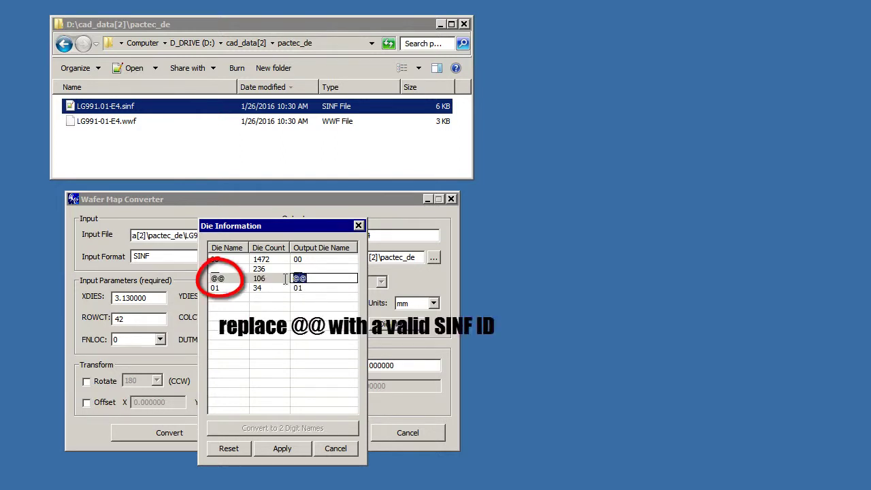
type("D")
left_click(283, 447)
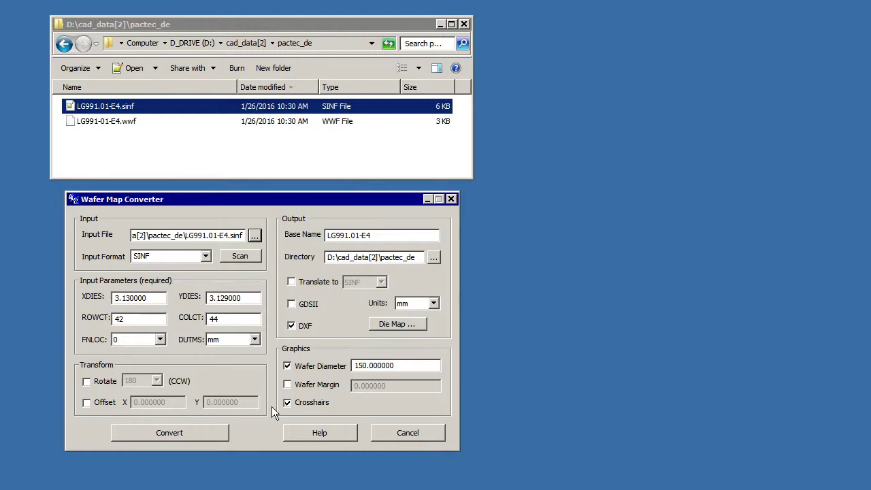
left_click(225, 430)
left_click(305, 369)
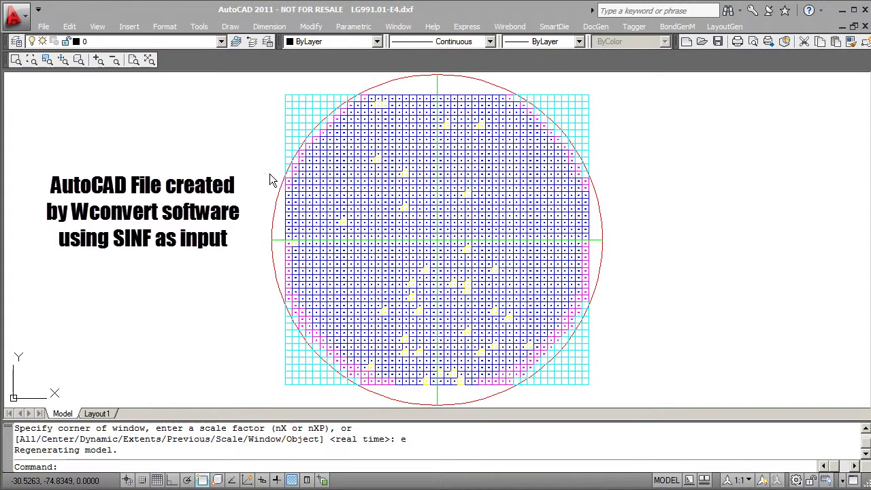
Step: Turn off the CELL__ layer to hide the cyan empty-cell grid
left_click(221, 41)
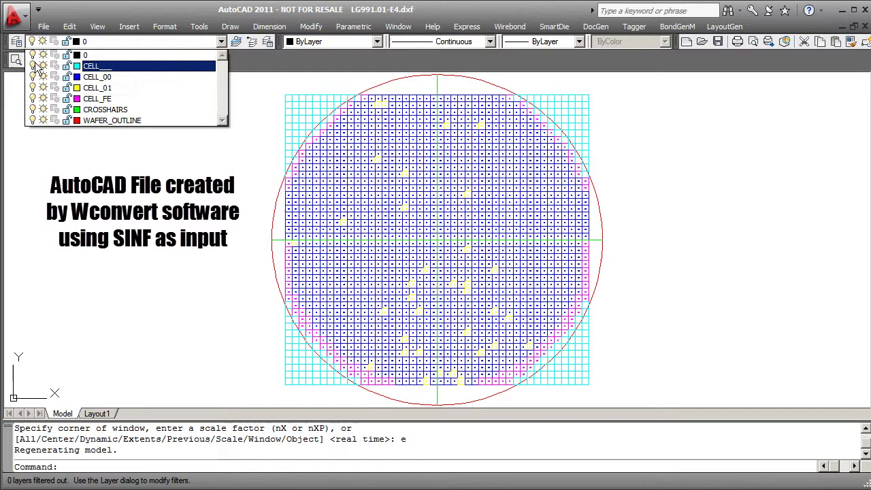
left_click(32, 66)
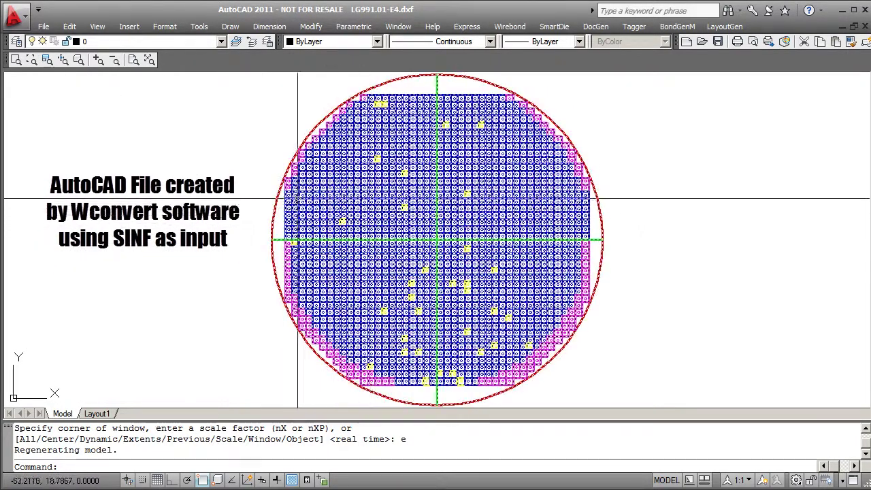
scroll(276, 190, "up", 6)
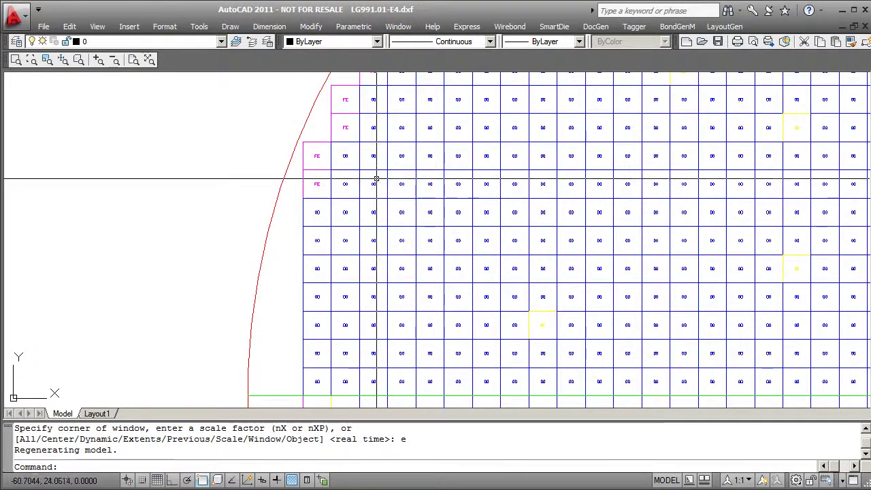
scroll(376, 162, "up", 4)
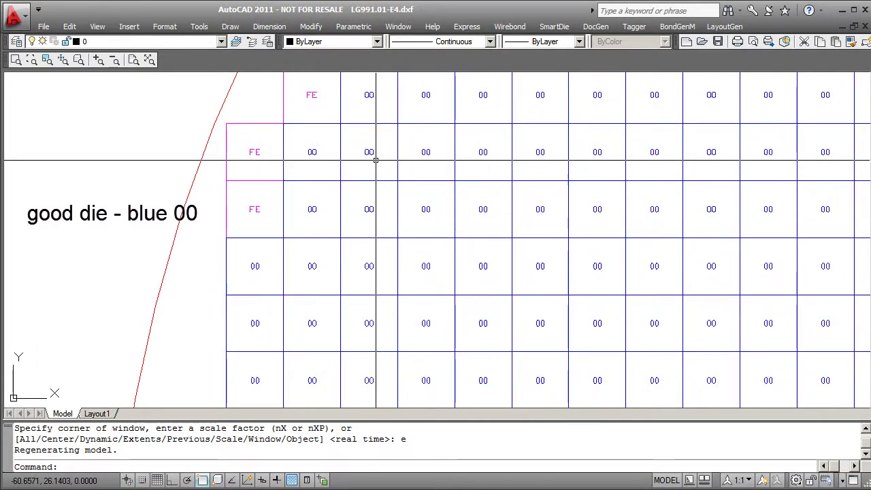
scroll(375, 158, "down", 3)
scroll(301, 155, "down", 1)
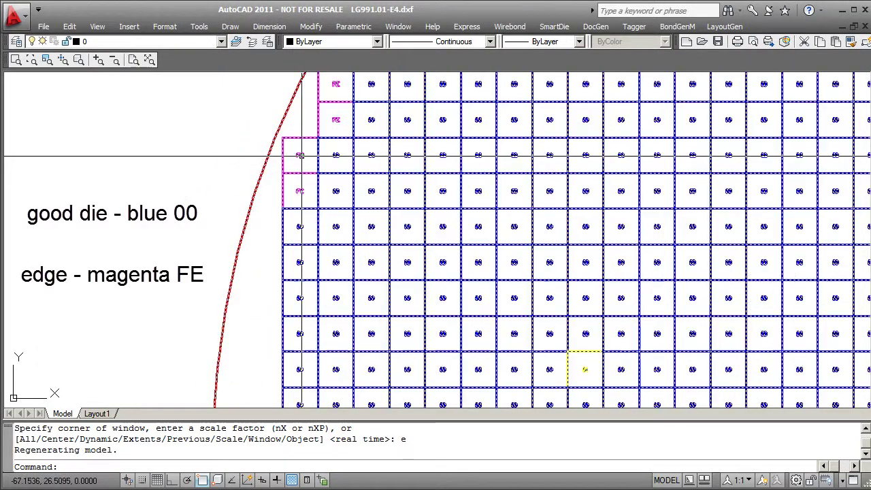
scroll(302, 156, "up", 3)
scroll(252, 160, "down", 8)
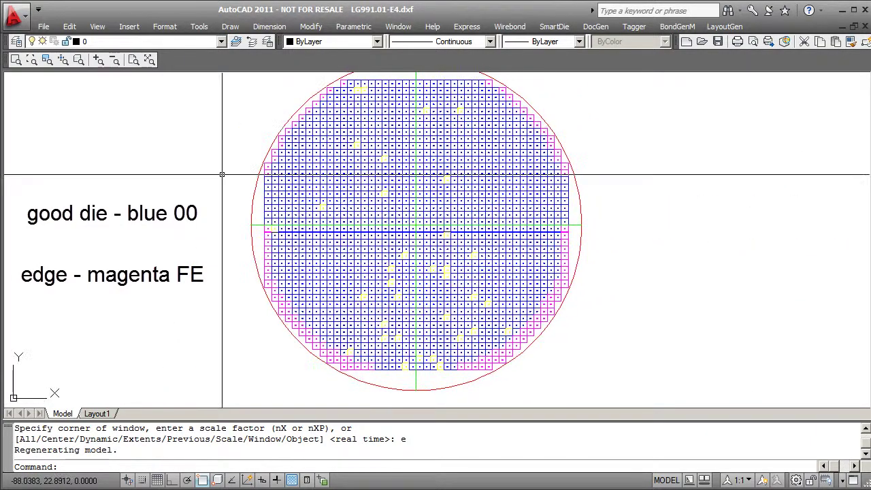
scroll(310, 182, "up", 1)
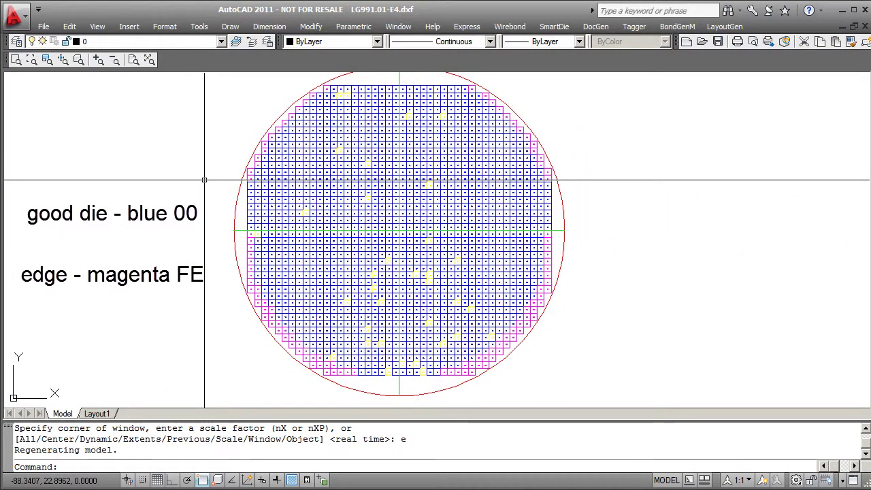
scroll(408, 275, "up", 1)
scroll(487, 325, "up", 2)
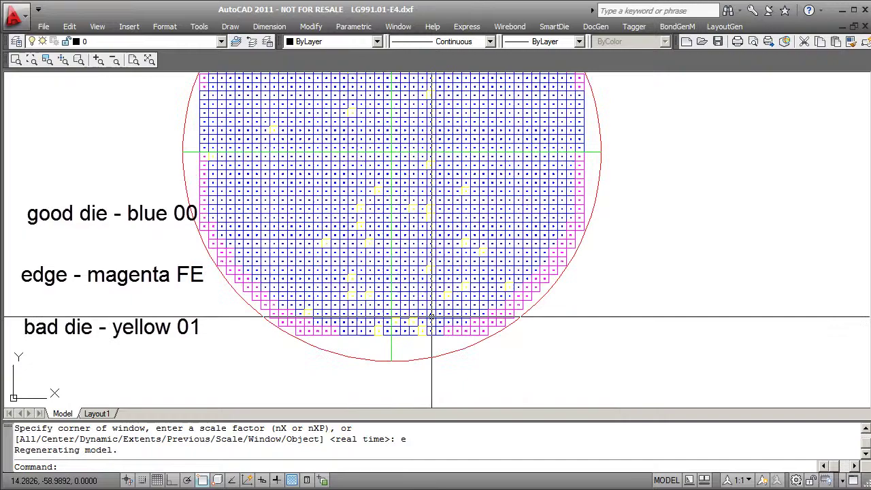
scroll(488, 326, "up", 4)
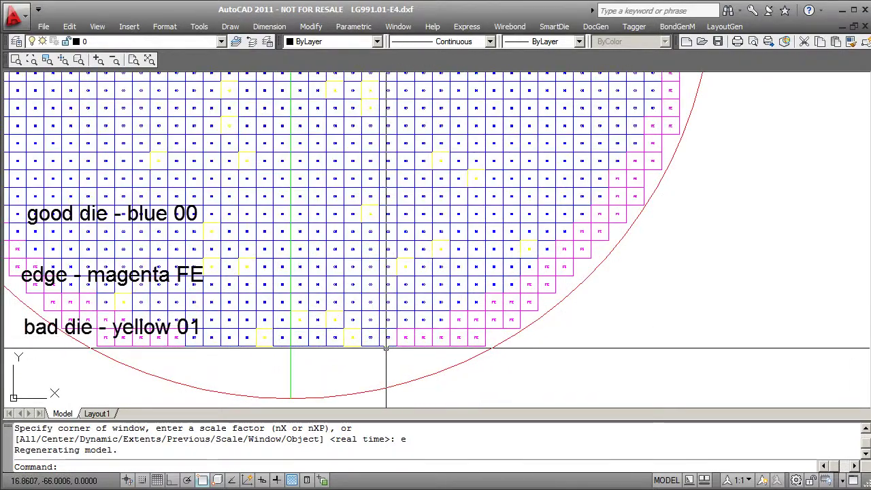
scroll(389, 354, "up", 2)
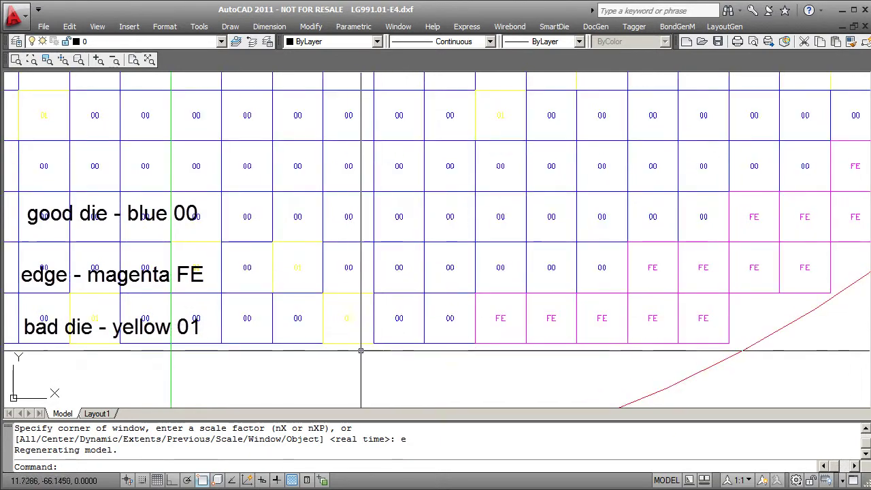
scroll(351, 329, "up", 2)
scroll(477, 333, "down", 10)
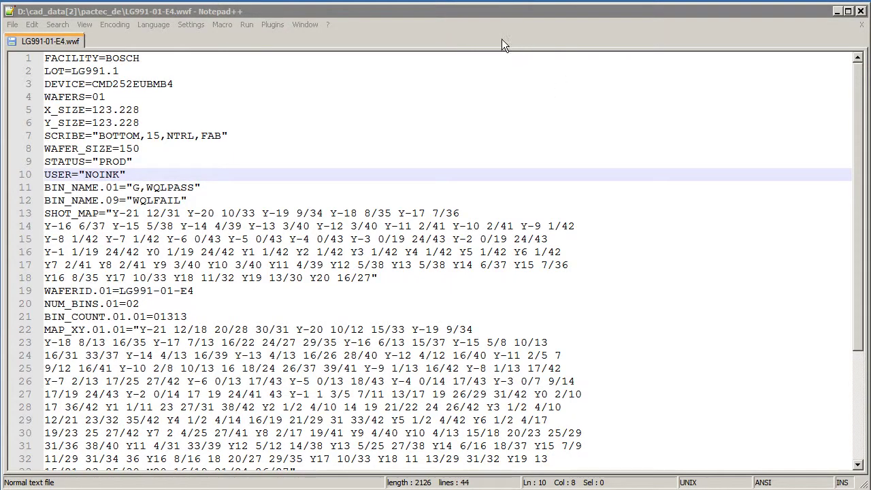
left_click(487, 12)
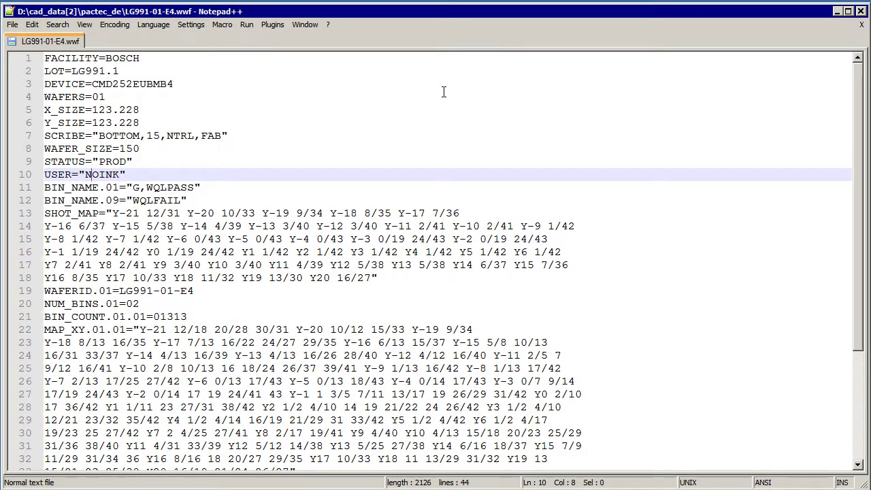
left_click(236, 113)
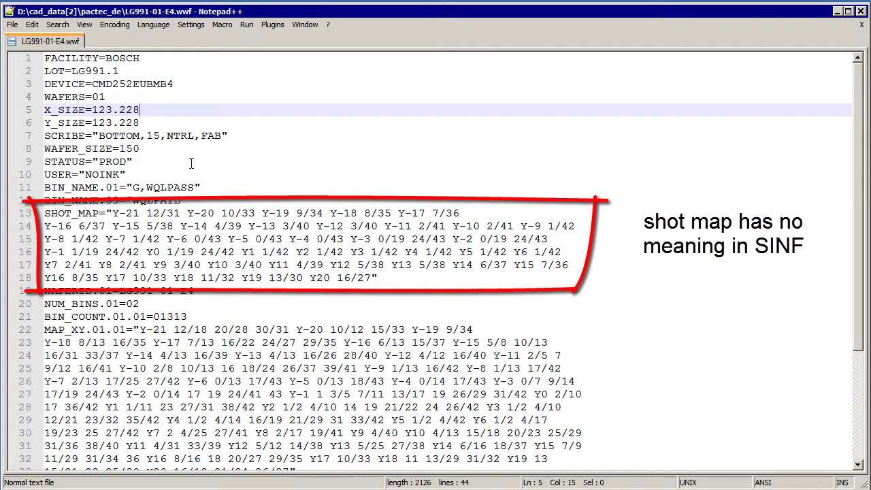
left_click_drag(45, 213, 385, 278)
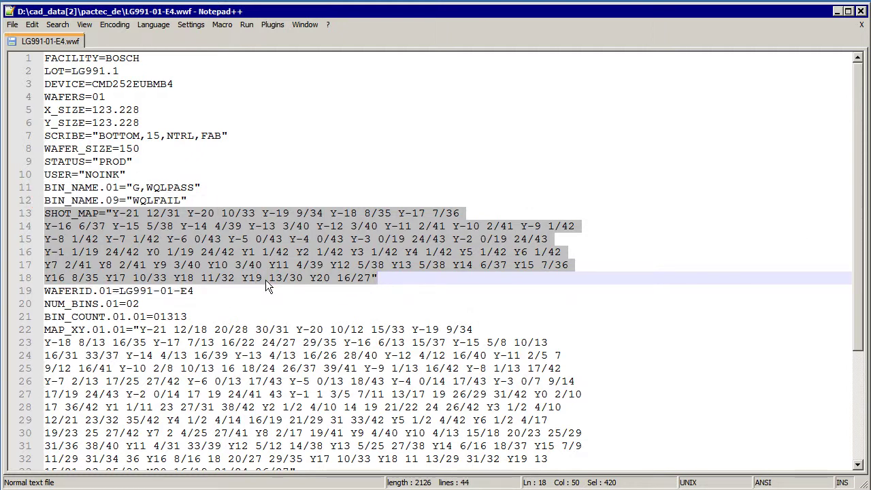
scroll(265, 279, "down", 1)
scroll(265, 284, "down", 1)
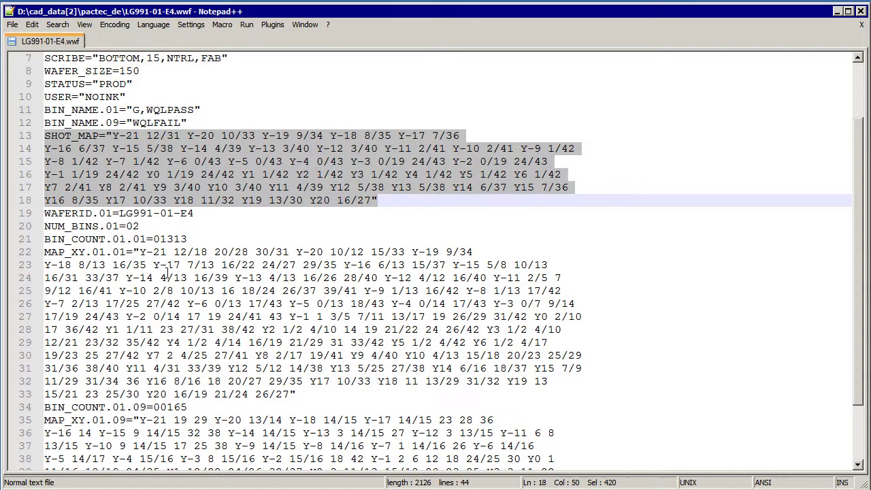
scroll(161, 221, "down", 1)
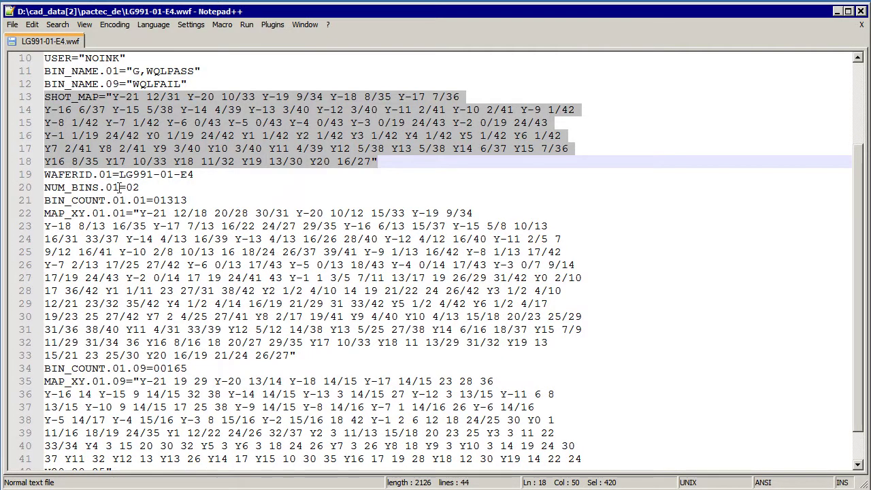
left_click_drag(120, 187, 105, 187)
scroll(143, 326, "down", 1)
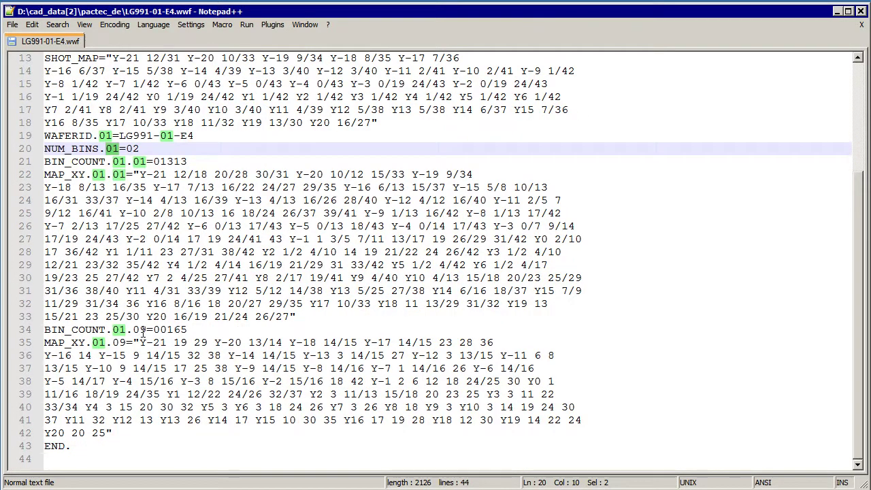
left_click(147, 330)
left_click_drag(146, 330, 133, 330)
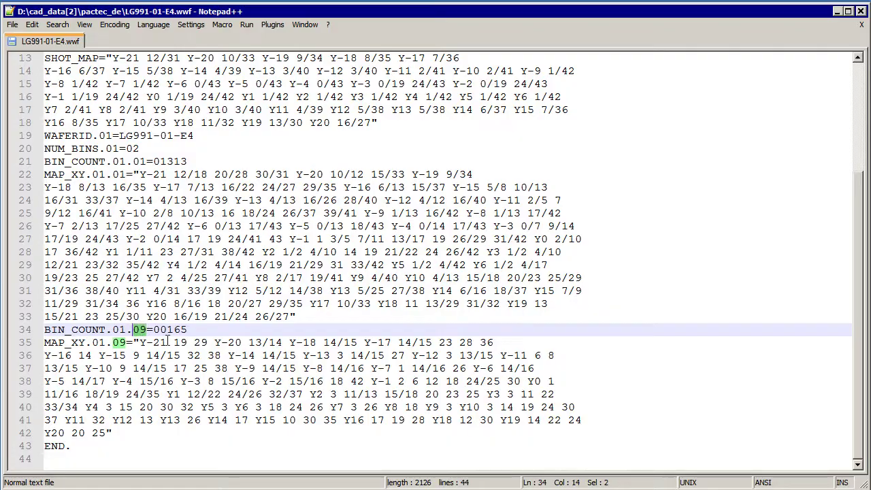
scroll(168, 342, "up", 2)
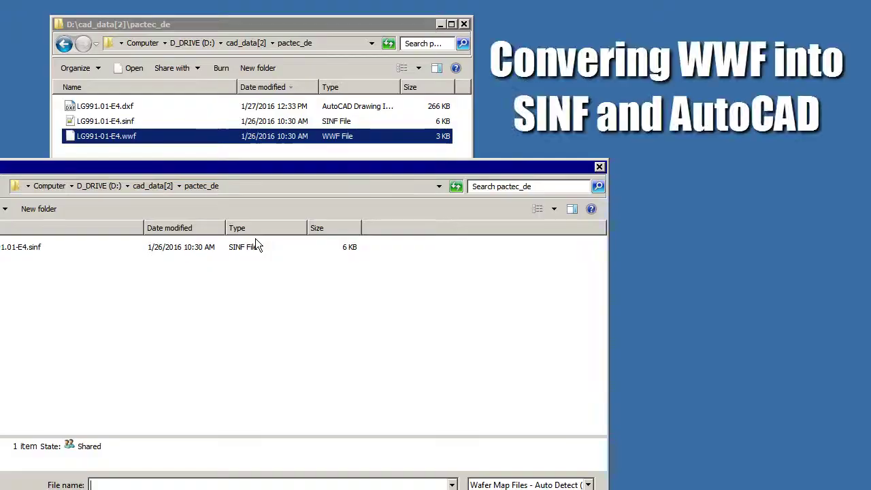
Step: Open LG991-01-E4.wwf as the input file and dismiss the empty Die Information window
double_click(235, 247)
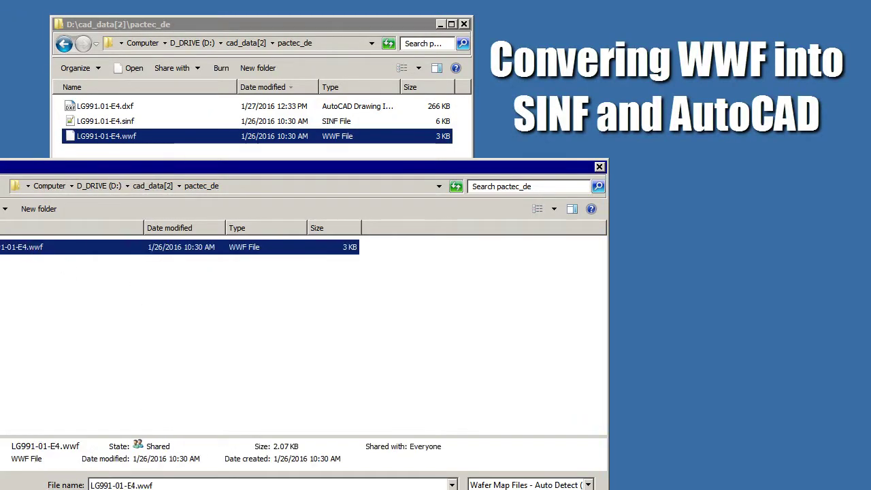
left_click_drag(243, 229, 242, 211)
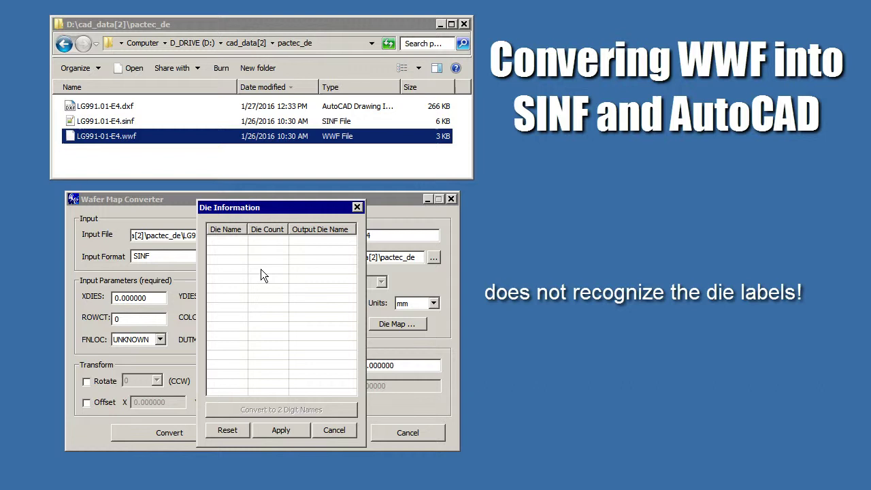
left_click(334, 430)
Step: Switch the input format from SINF to TI_NSC
left_click(205, 256)
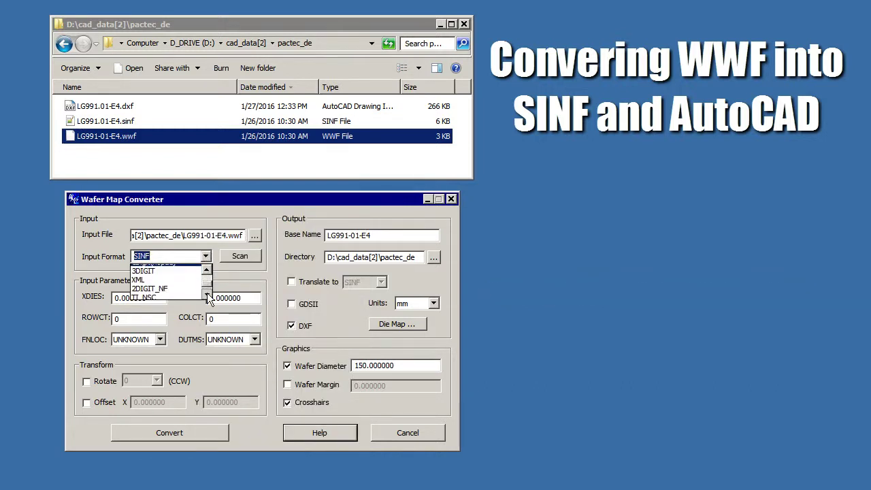
left_click(206, 294)
left_click(196, 295)
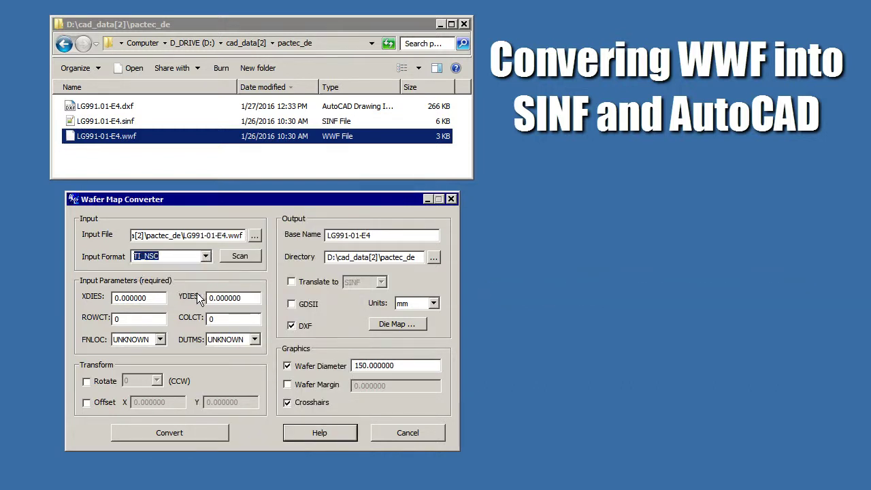
Step: Scan the WWF, enable Translate to SINF with mils units, and convert to DXF
left_click(231, 256)
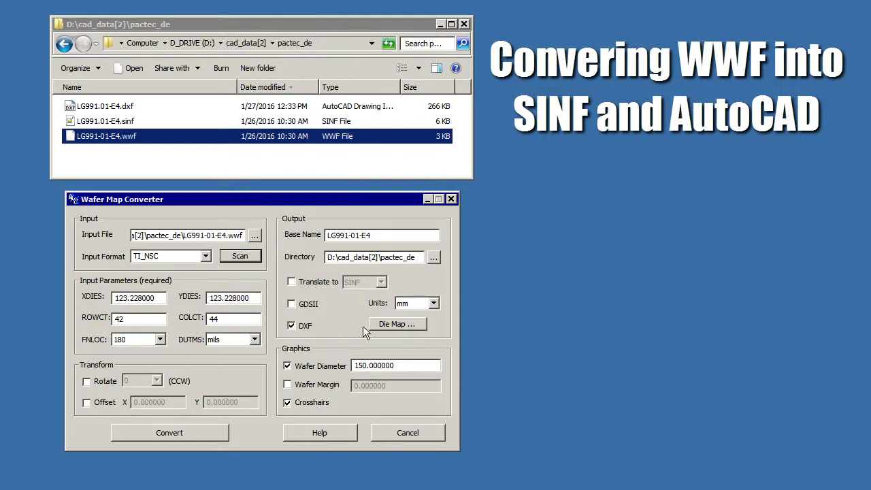
left_click(318, 284)
left_click(407, 303)
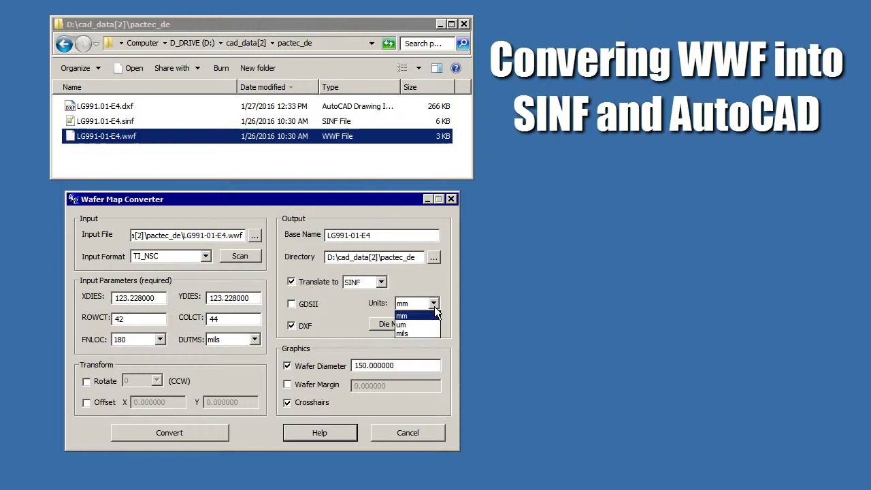
left_click(428, 332)
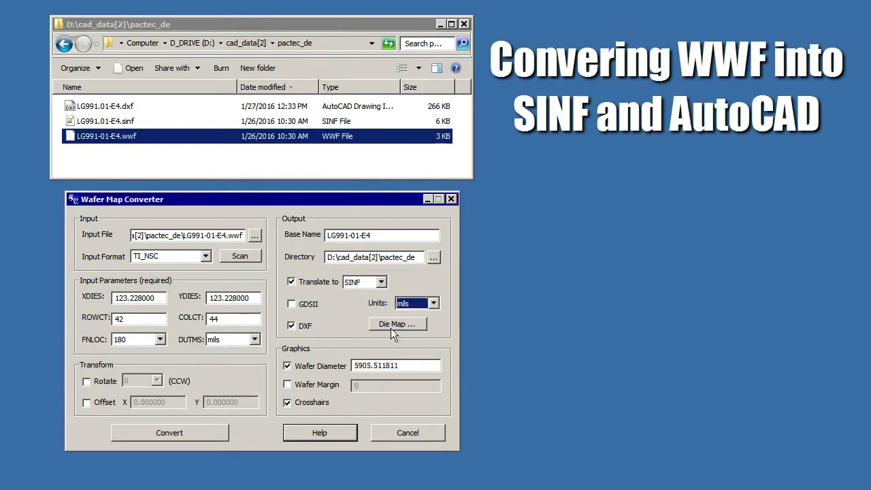
left_click(212, 430)
left_click(291, 367)
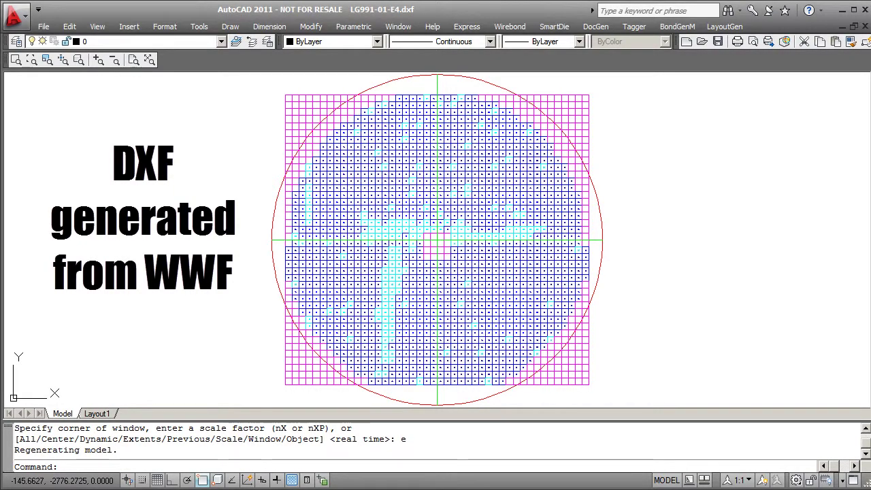
Step: Zoom in and look through the drawing's layer list without changing any layer
scroll(445, 256, "up", 6)
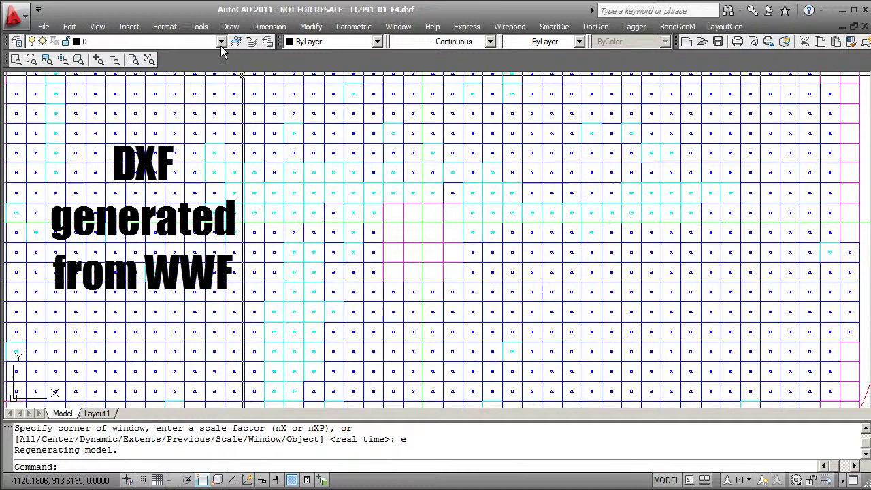
left_click(221, 41)
left_click(455, 279)
Step: Zoom in and out across the wafer map to inspect the 01 and 09 die labels
scroll(456, 279, "down", 7)
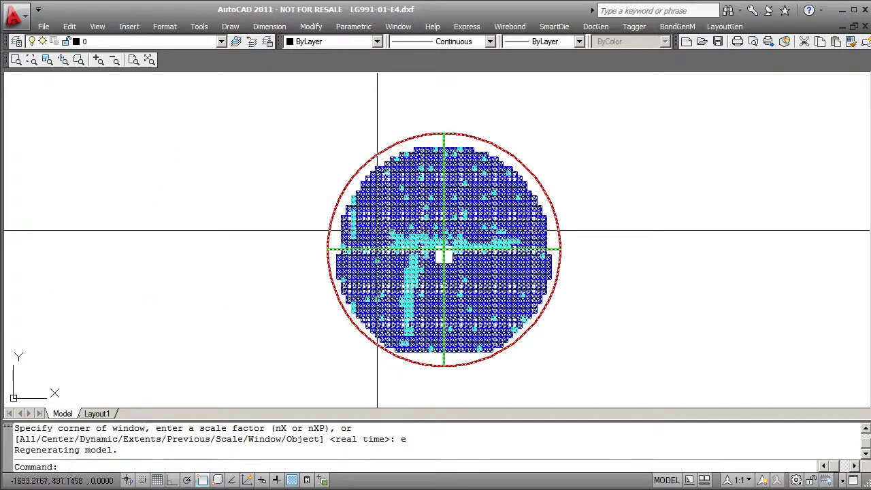
scroll(378, 231, "up", 10)
scroll(378, 231, "down", 6)
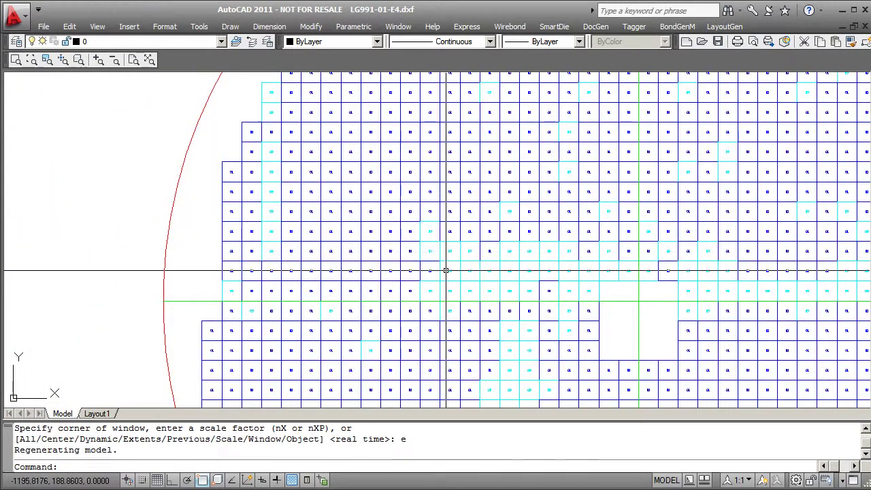
scroll(439, 262, "up", 3)
scroll(440, 262, "up", 5)
scroll(456, 227, "up", 2)
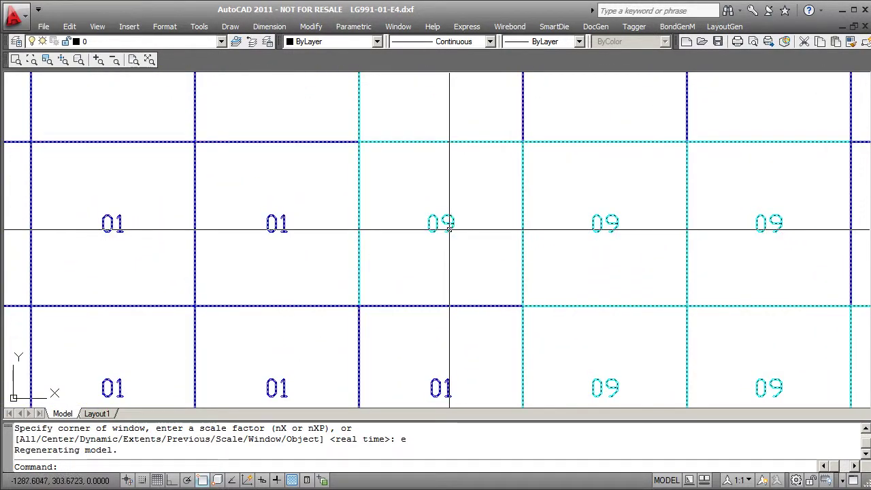
scroll(458, 252, "down", 10)
scroll(377, 253, "up", 3)
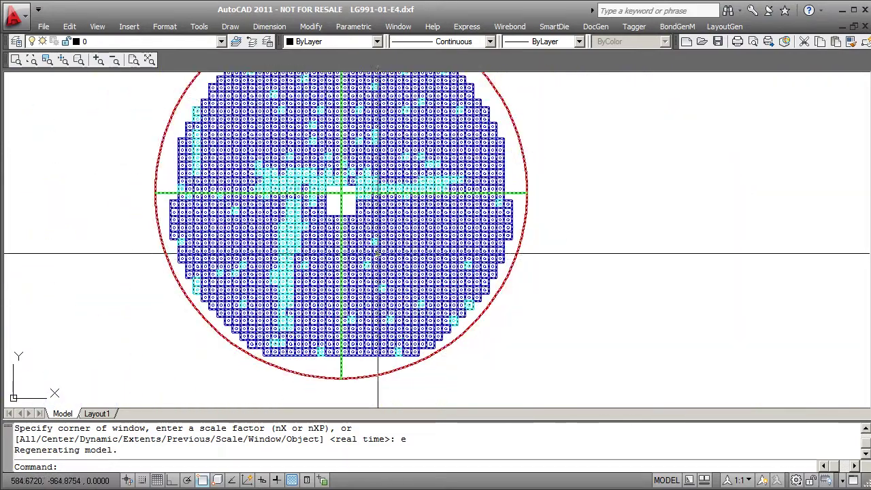
scroll(378, 253, "up", 2)
scroll(517, 306, "down", 6)
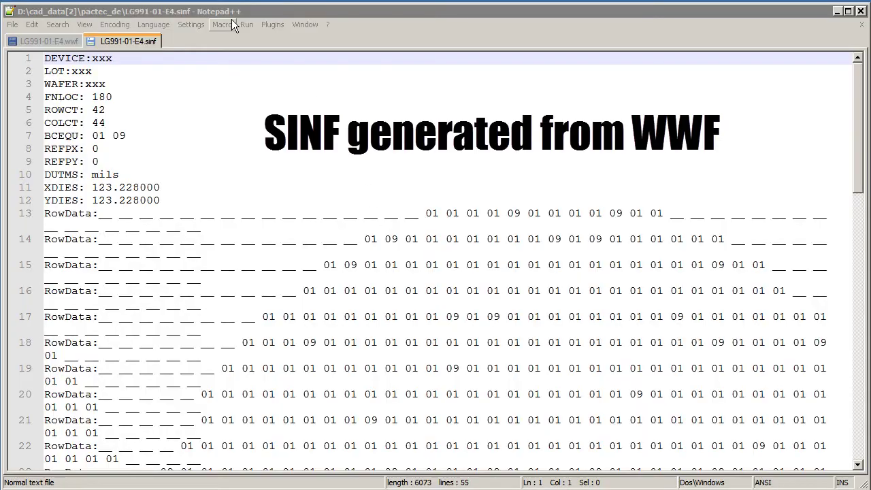
left_click(236, 12)
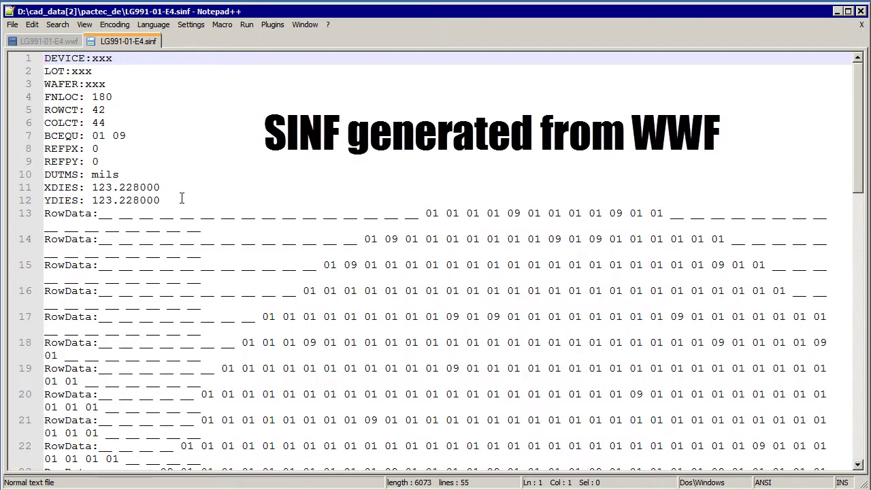
Step: Highlight the 123.228000 die sizes, mils unit and 01 09 bin codes in the SINF header
left_click_drag(163, 199, 92, 175, "alt")
left_click(162, 188)
left_click(128, 174)
left_click_drag(128, 136, 92, 137)
left_click(164, 175)
scroll(379, 245, "down", 20)
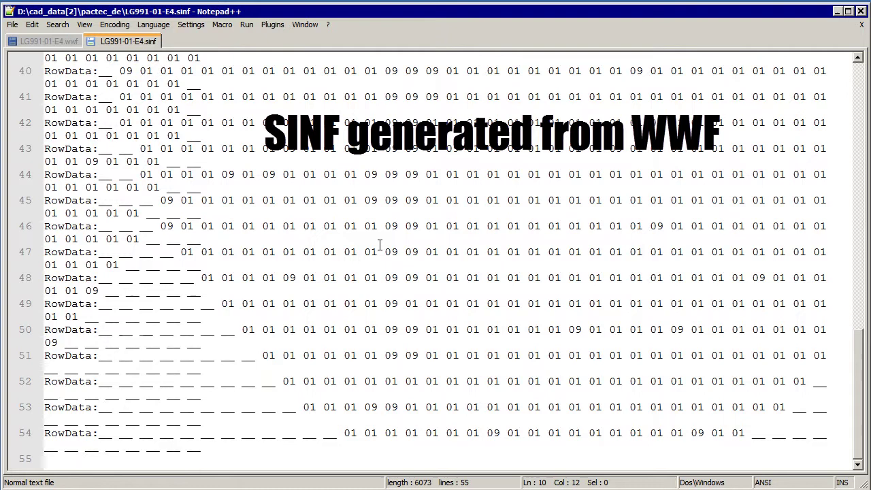